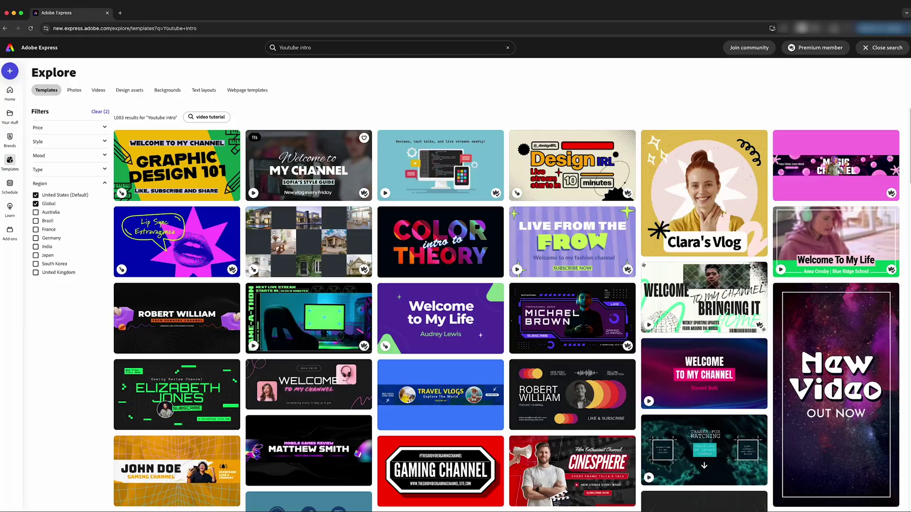
# - Open the preview of the White Fashion Style Guide Channel Intro template ('Welcome to MY CHANNEL')
pyautogui.click(316, 169)
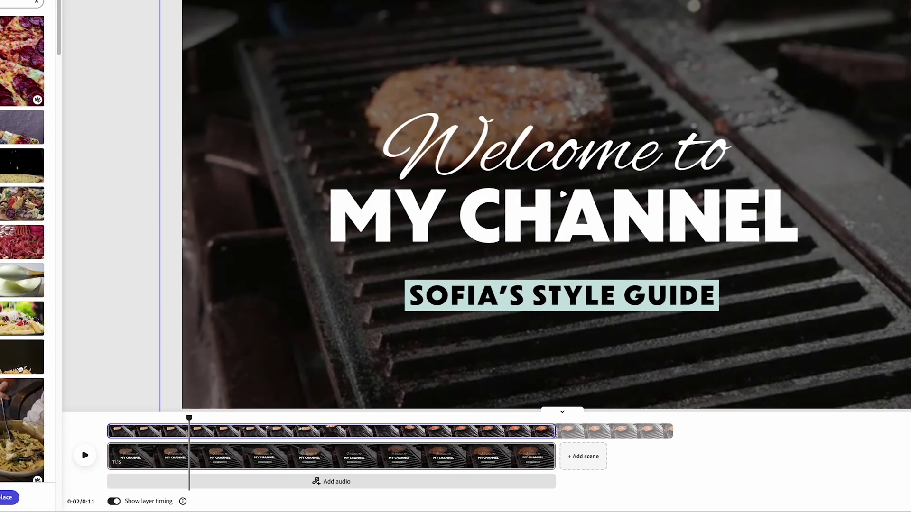
# - Replace the intro background with the falling cheese clip and add a blank second scene
pyautogui.click(20, 368)
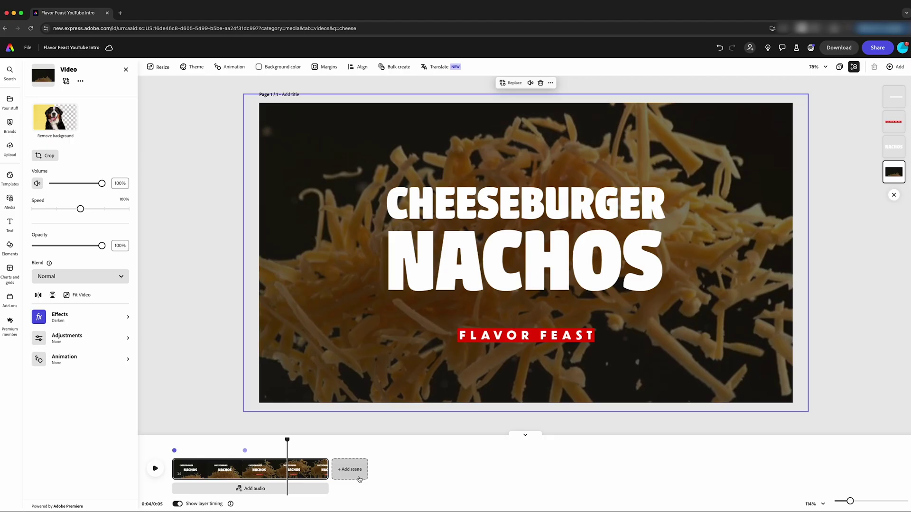
pyautogui.click(357, 475)
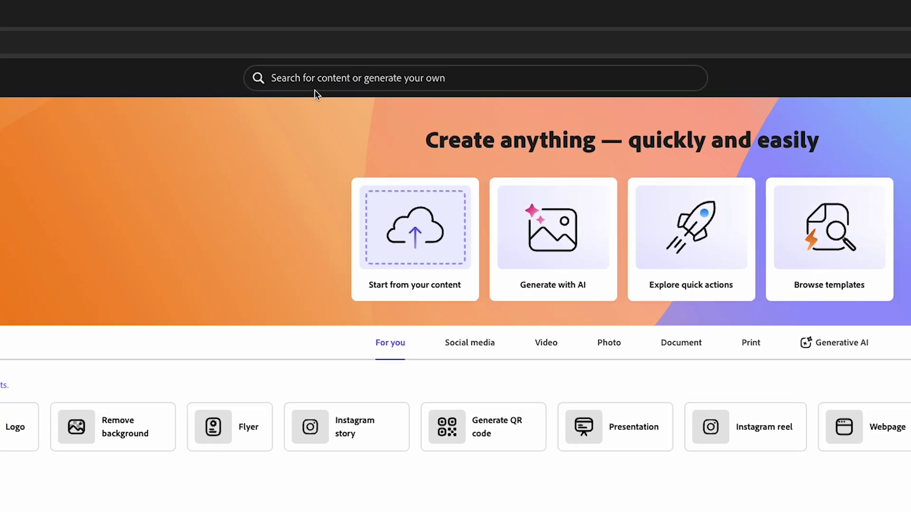
# - Search templates for 'Youtube intro' and open the White Fashion Style Guide channel intro
pyautogui.click(306, 49)
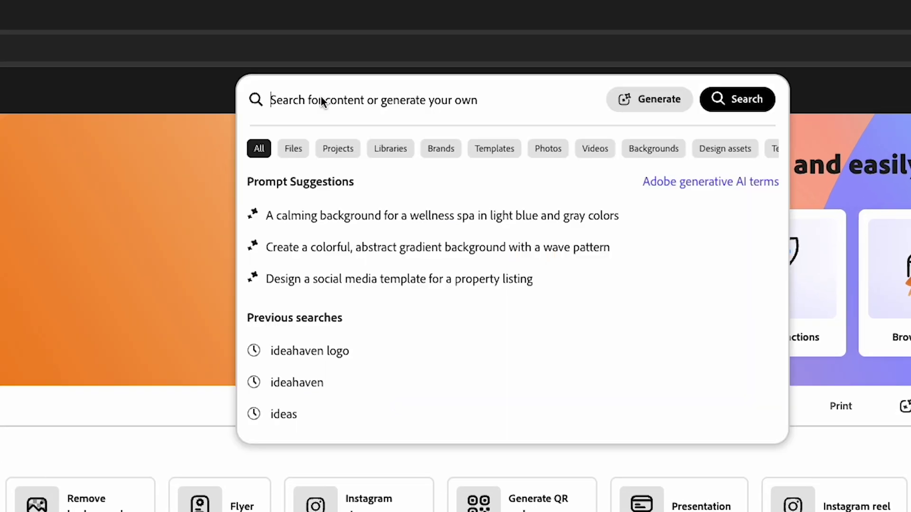
pyautogui.write('Youtube intro')
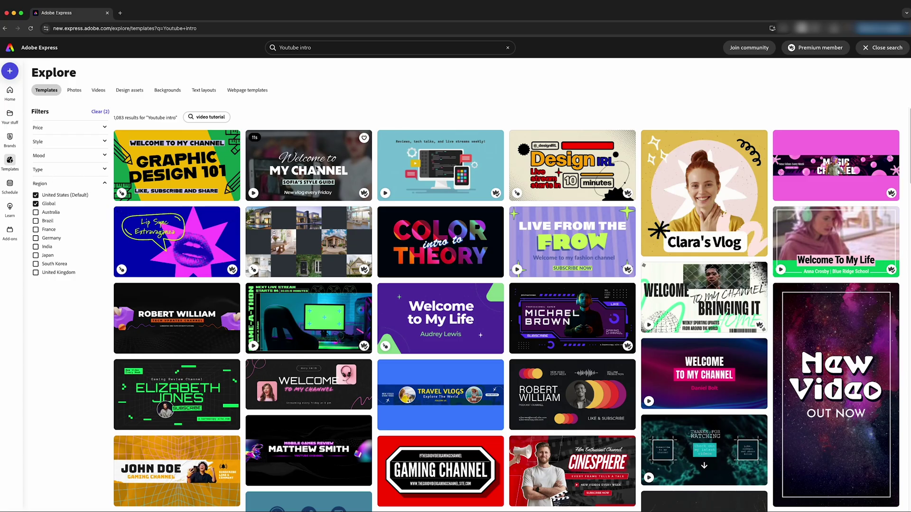
pyautogui.click(316, 168)
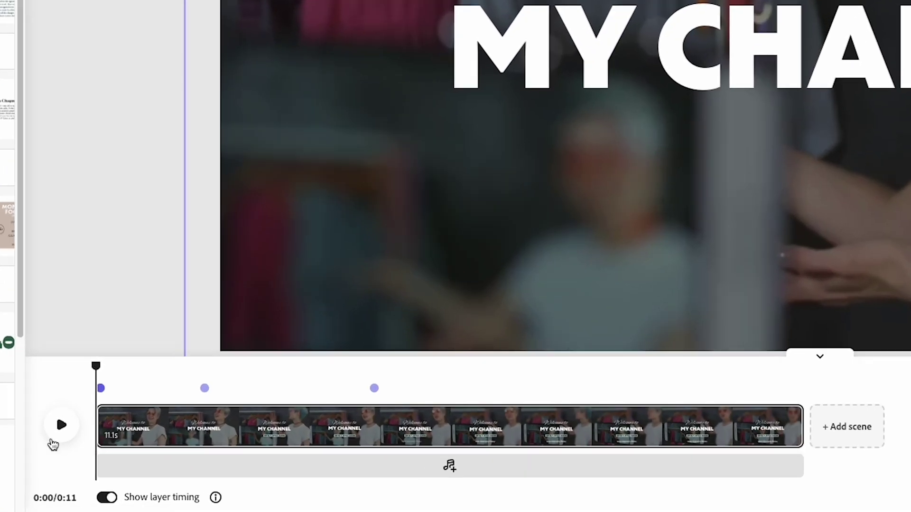
# - Play the template preview and set falling shredded-cheese footage as the 11-second background
pyautogui.click(62, 431)
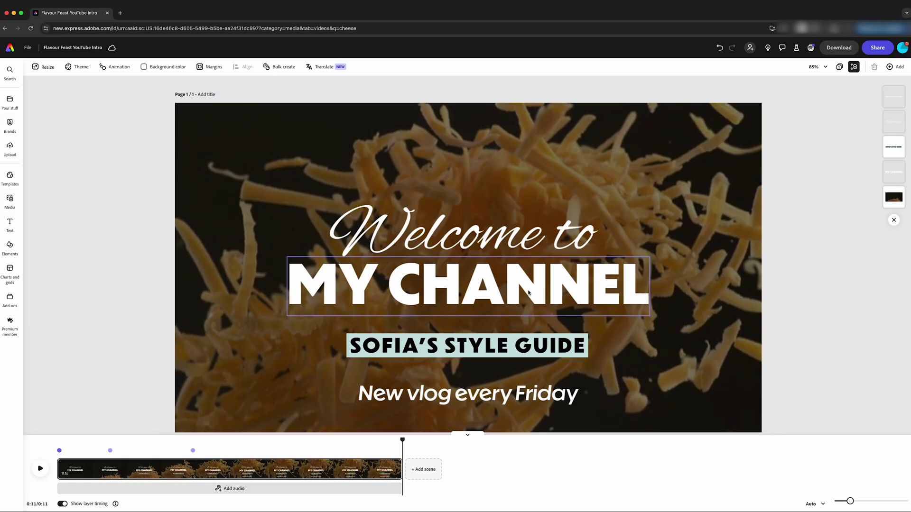
pyautogui.scroll(-1, 529, 293)
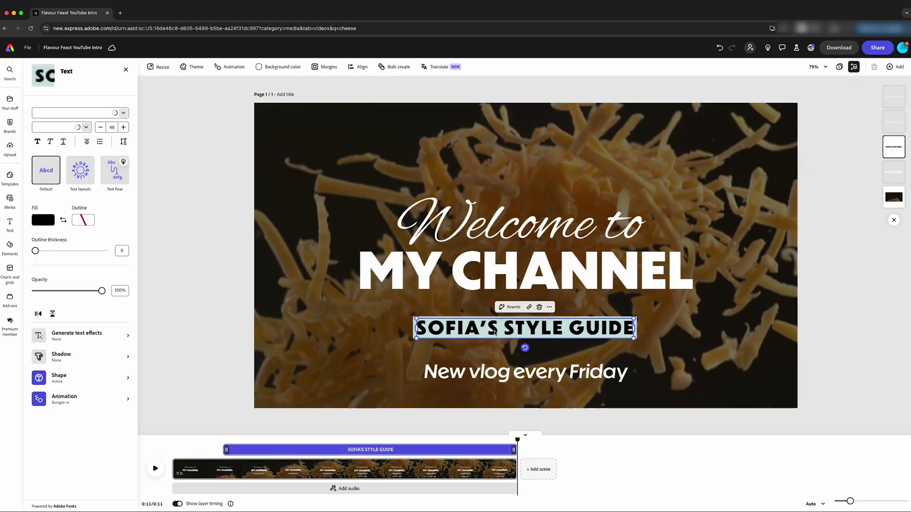
# - Retype the 'SOFIA'S STYLE GUIDE' tag line under MY CHANNEL as FLAVOR FEAST
pyautogui.doubleClick(495, 332)
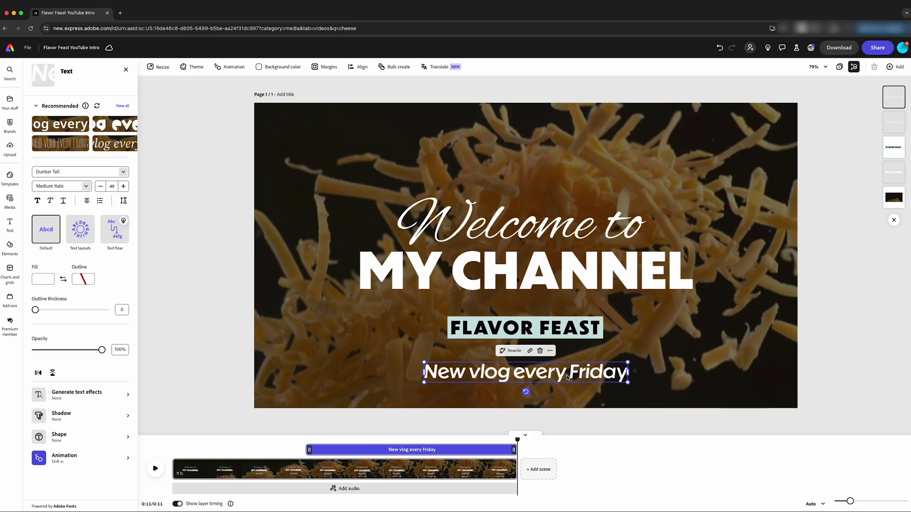
# - Delete the 'New vlog every Friday' line and make the FLAVOR FEAST text white
pyautogui.press('Delete')
pyautogui.click(603, 279)
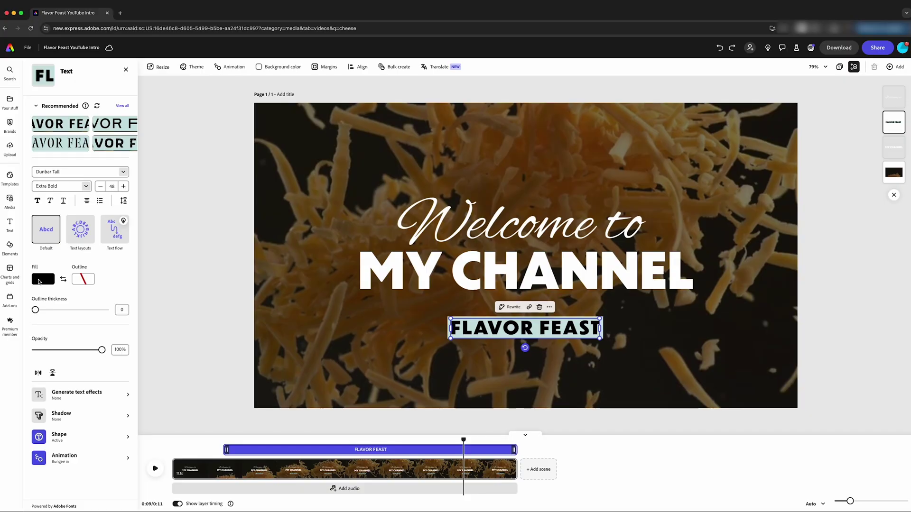
pyautogui.click(42, 280)
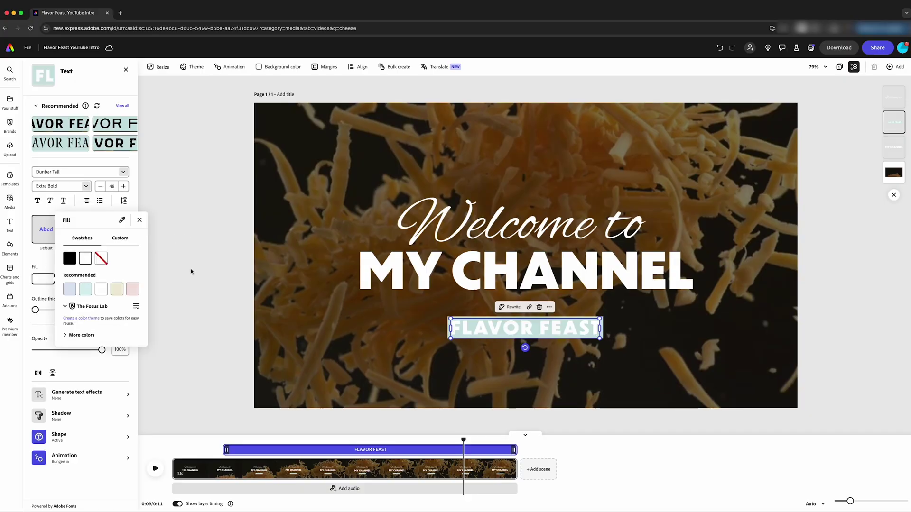
# - Put a solid red #E61800 shape fill behind the FLAVOR FEAST tag
pyautogui.click(74, 437)
pyautogui.click(88, 158)
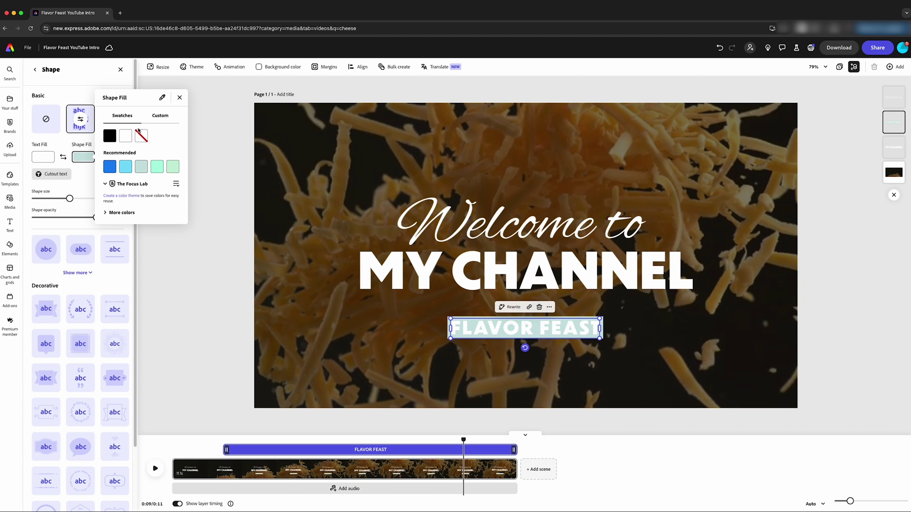
pyautogui.click(160, 106)
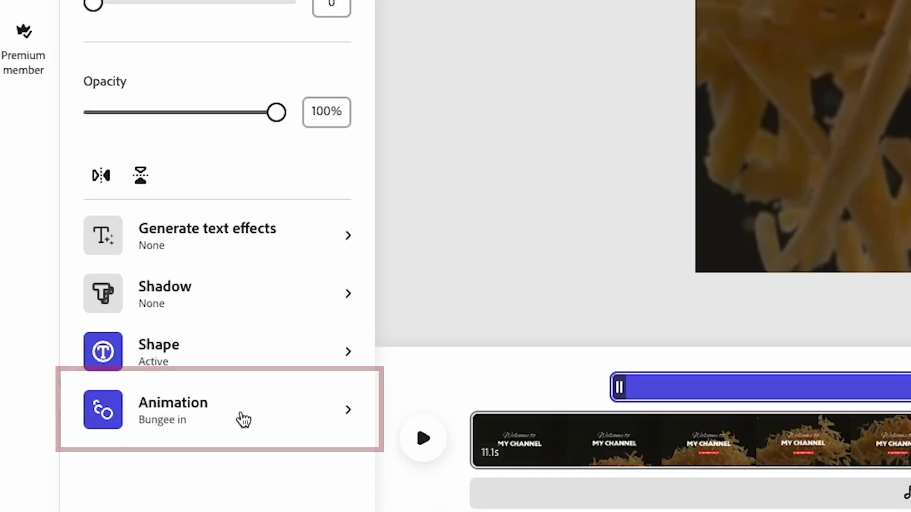
pyautogui.click(244, 419)
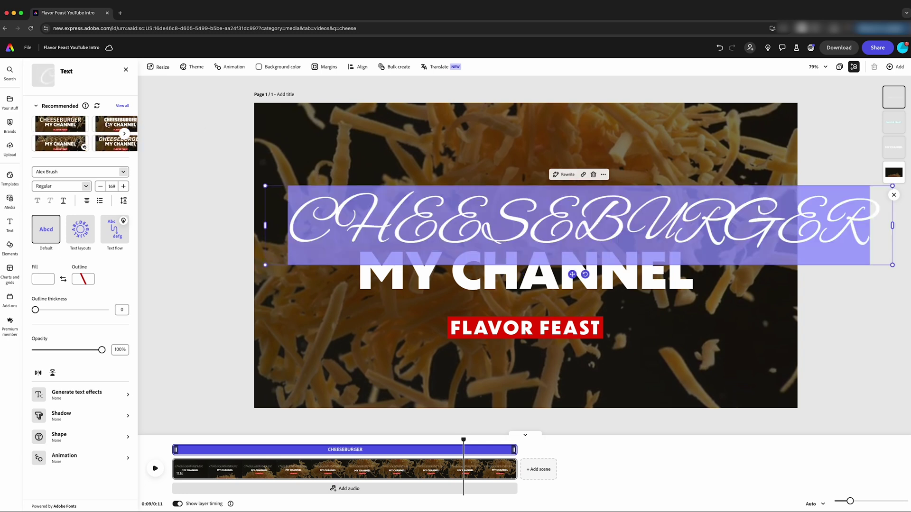
# - Retitle in a bold block font as CHEESEBURGER NACHOS, shrink the FLAVOR FEAST tag, and preview
pyautogui.click(107, 125)
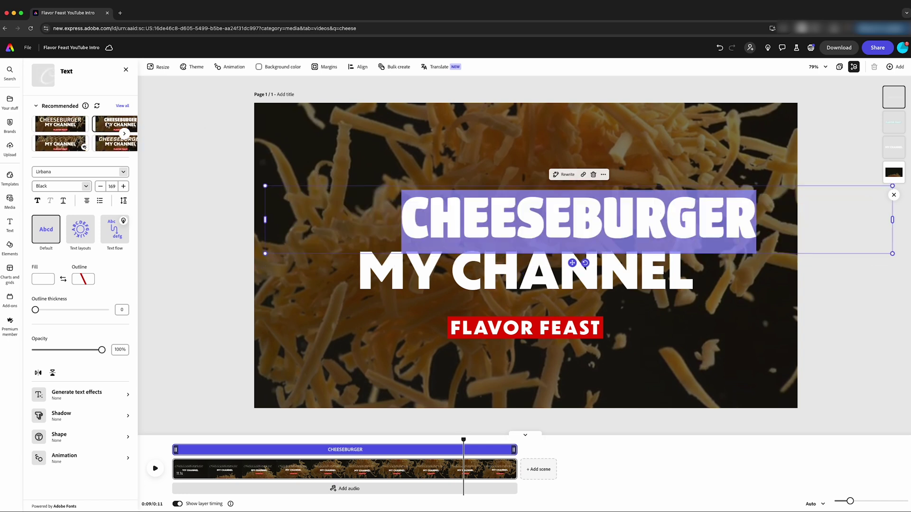
pyautogui.click(124, 133)
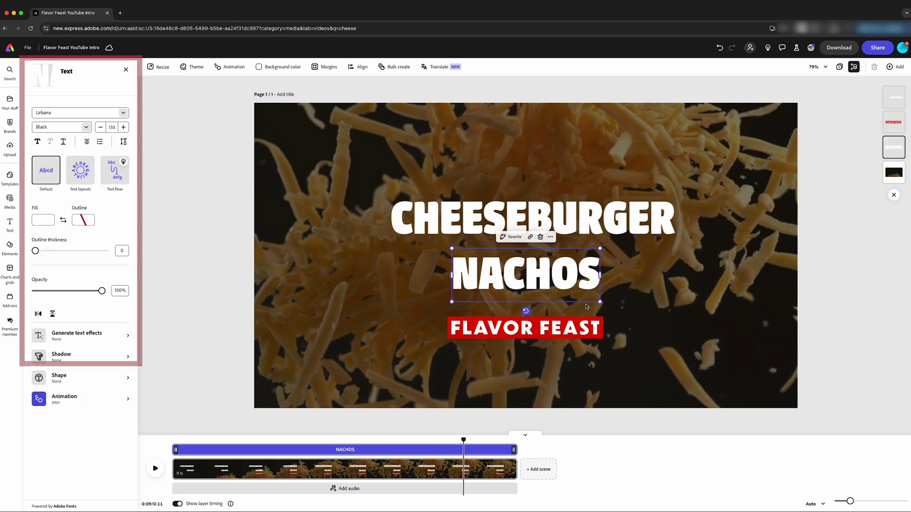
pyautogui.doubleClick(564, 331)
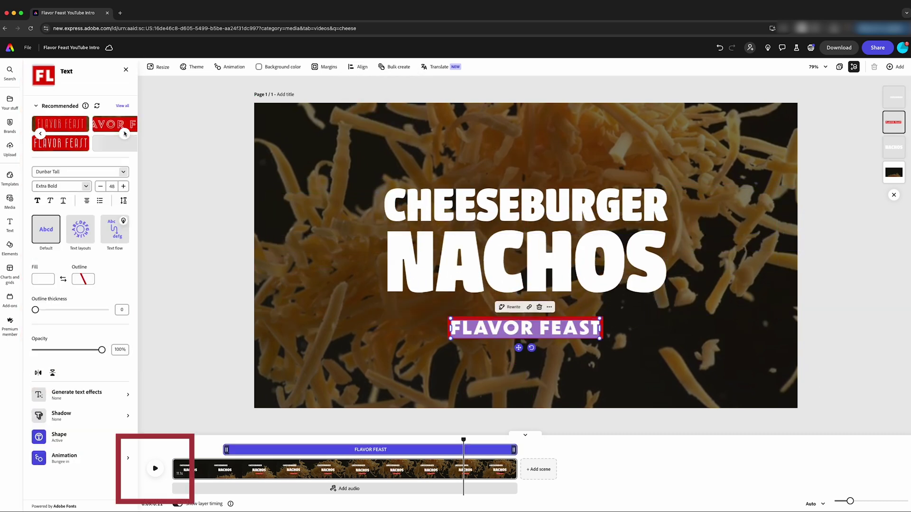
pyautogui.moveTo(626, 338); pyautogui.dragTo(593, 333)
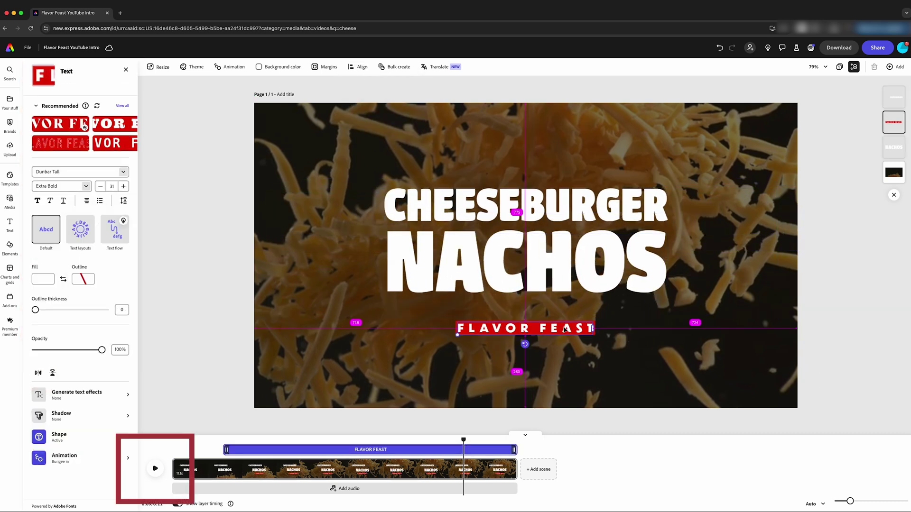
pyautogui.click(155, 469)
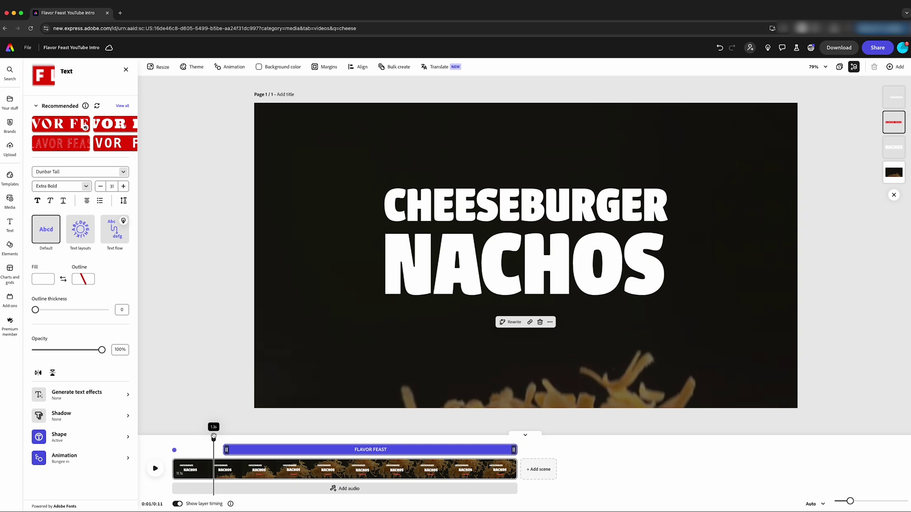
pyautogui.click(232, 475)
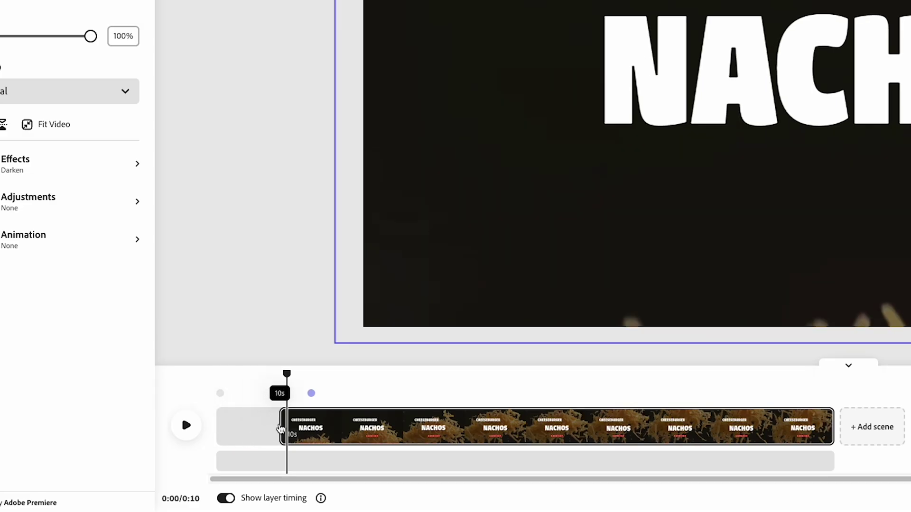
# - Extend the cheese video to the scene start and delay FLAVOR FEAST to about 2 seconds in
pyautogui.moveTo(282, 429); pyautogui.dragTo(282, 428)
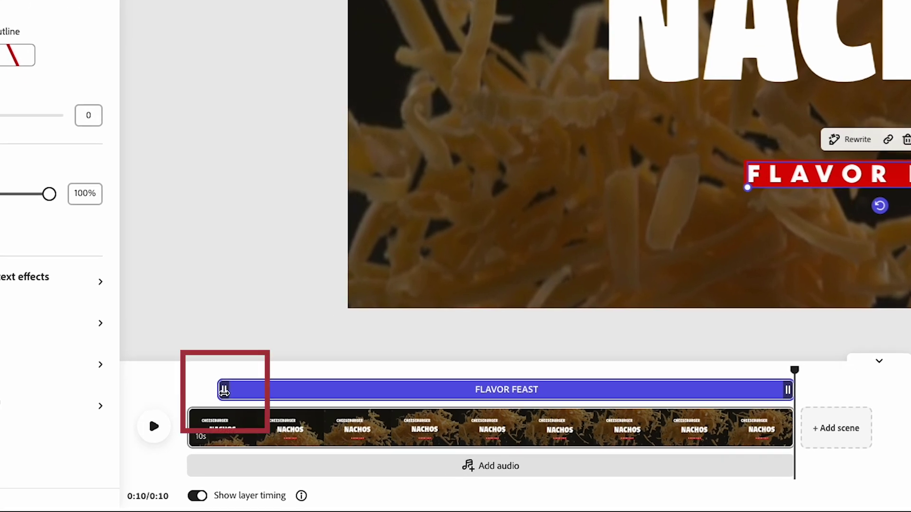
pyautogui.moveTo(224, 390); pyautogui.dragTo(318, 388)
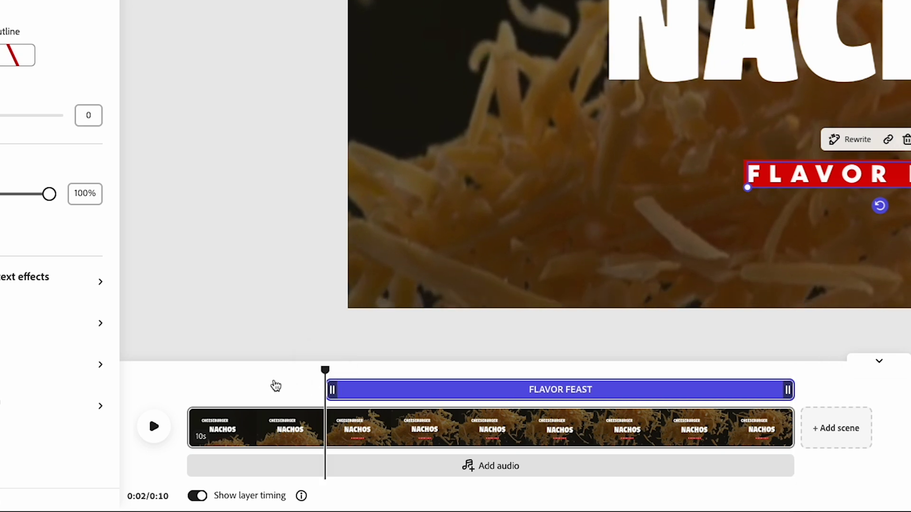
pyautogui.click(240, 386)
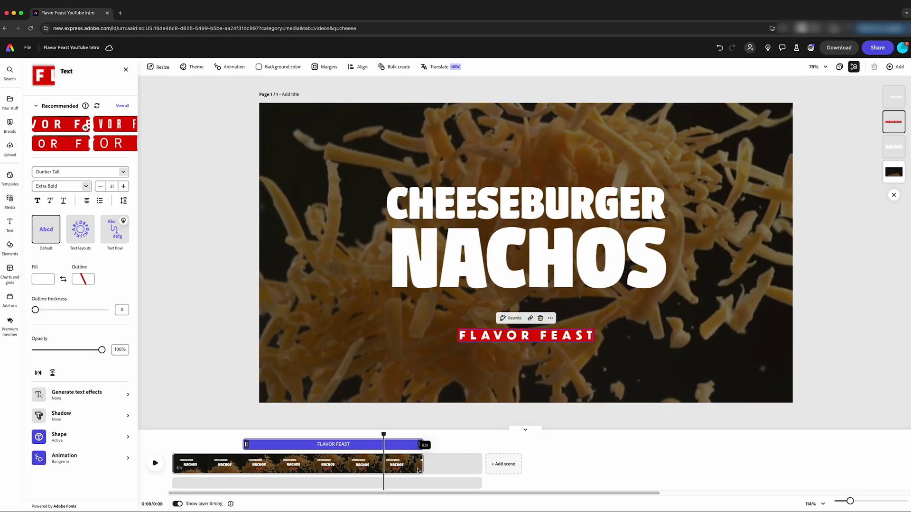
# - Trim the cheese scene to about 5 seconds and add a second scene of nacho bowl footage
pyautogui.moveTo(417, 469); pyautogui.dragTo(331, 468)
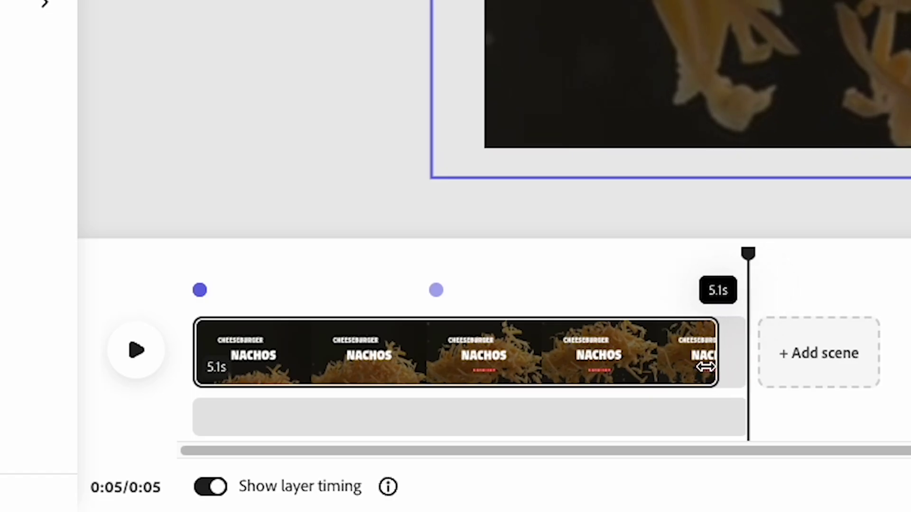
pyautogui.moveTo(706, 366); pyautogui.dragTo(704, 366)
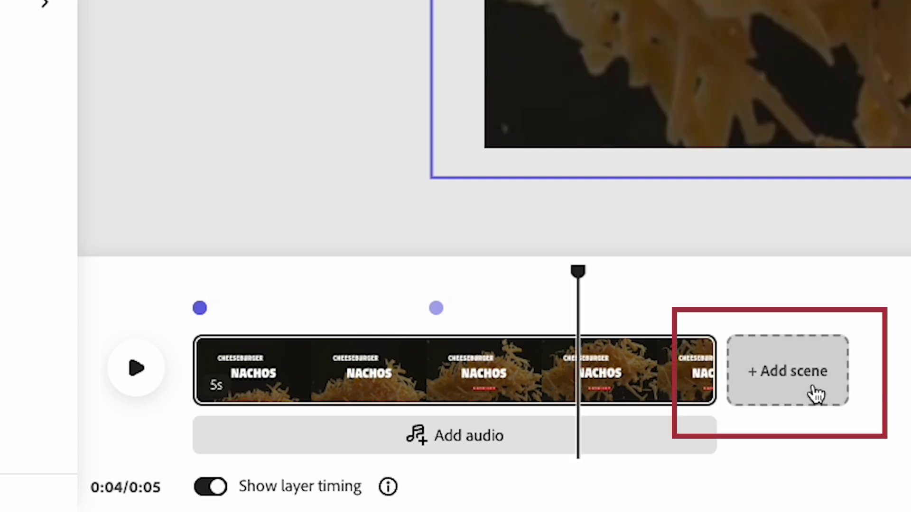
pyautogui.click(815, 392)
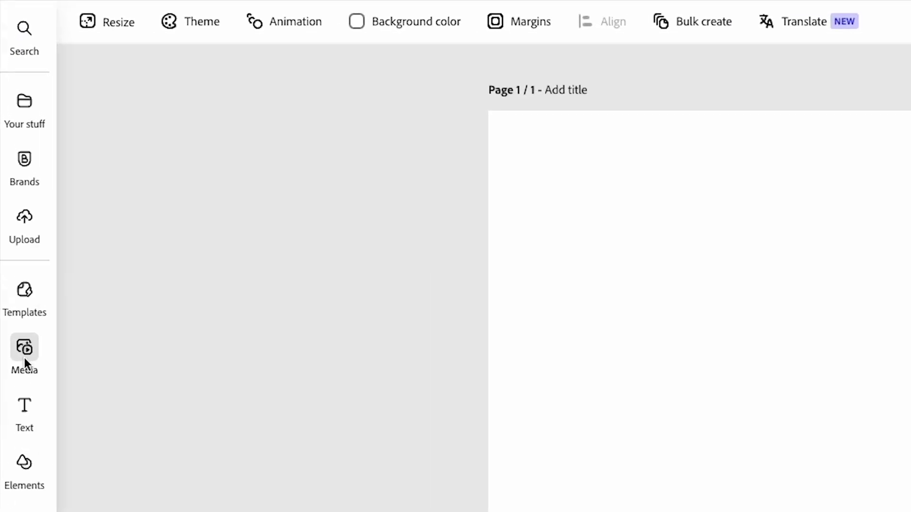
pyautogui.click(9, 200)
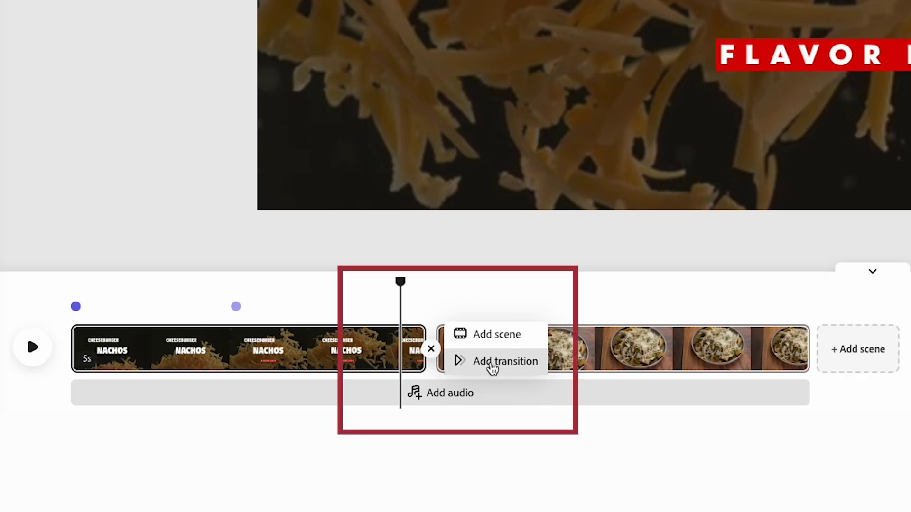
# - Add a Push transition at the cut between the cheese and nacho bowl scenes
pyautogui.click(491, 366)
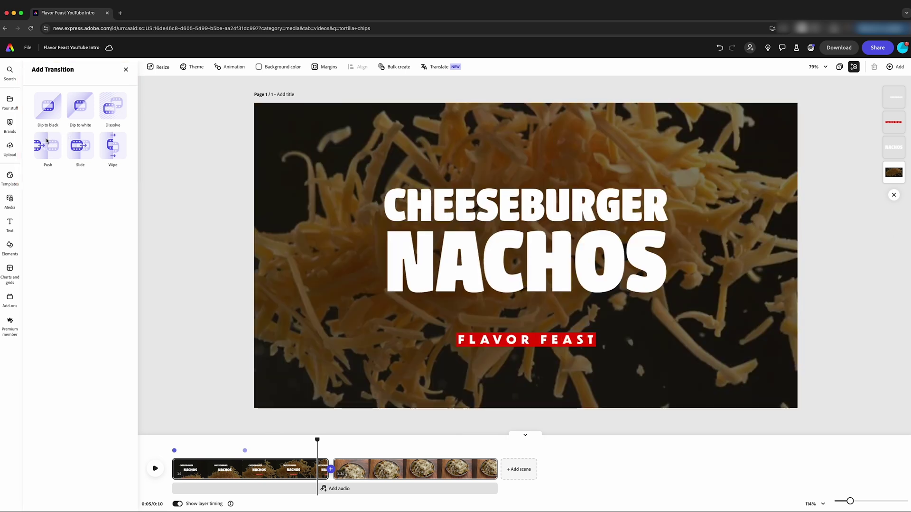
pyautogui.click(47, 140)
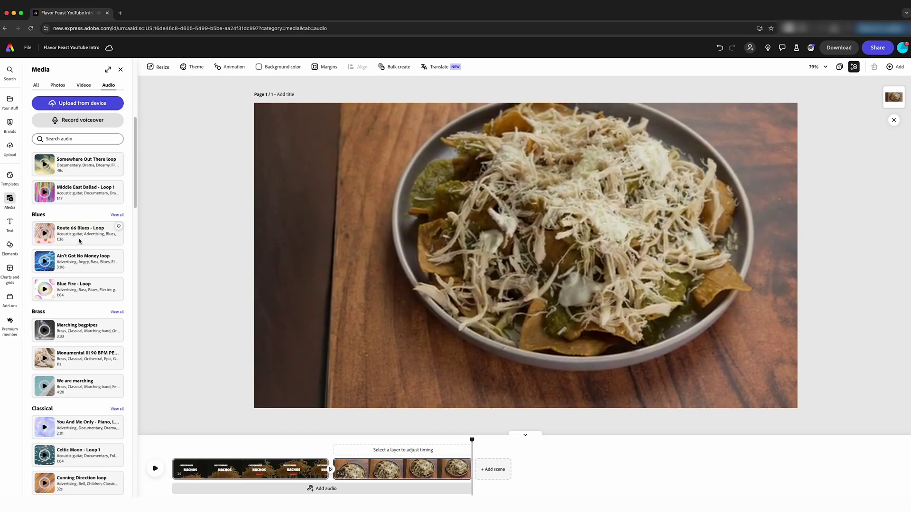
# - Add Route 66 Blues - Loop as the background music track under both scenes
pyautogui.click(79, 241)
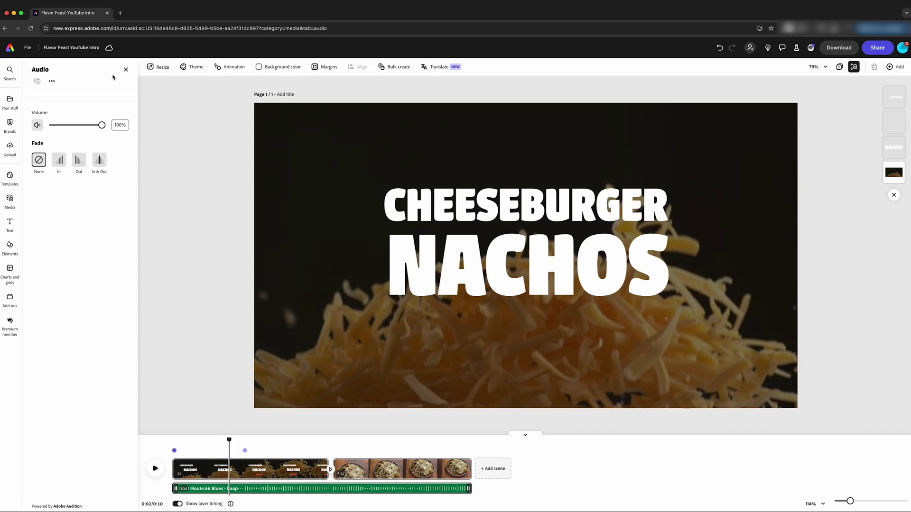
# - Place Cooking Hip Hop - Loop under both scenes and preview from 0:03 into the INGREDIENTS scene
pyautogui.click(125, 70)
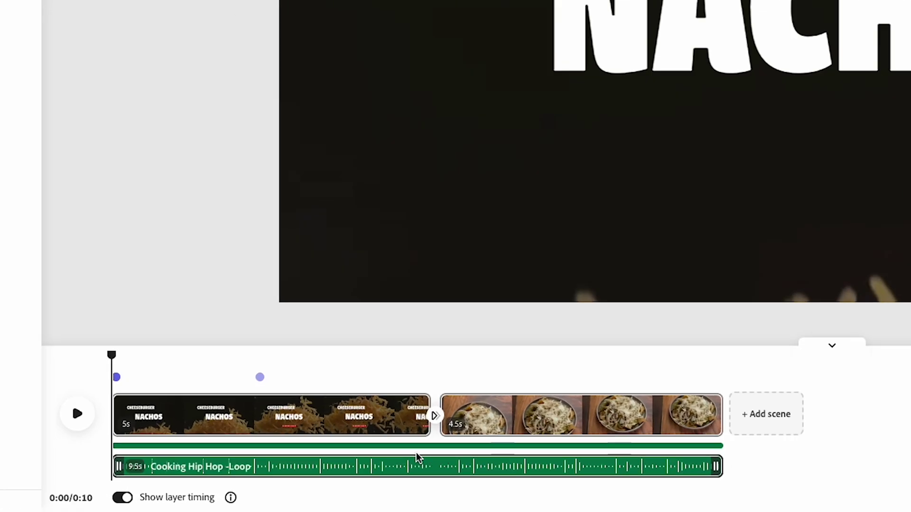
pyautogui.moveTo(332, 456); pyautogui.dragTo(340, 455)
pyautogui.click(328, 471)
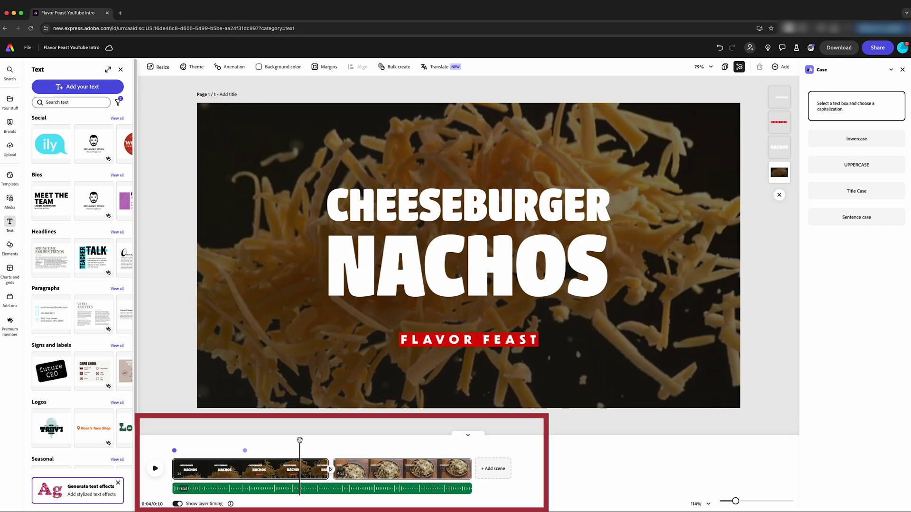
pyautogui.moveTo(299, 440); pyautogui.dragTo(270, 440)
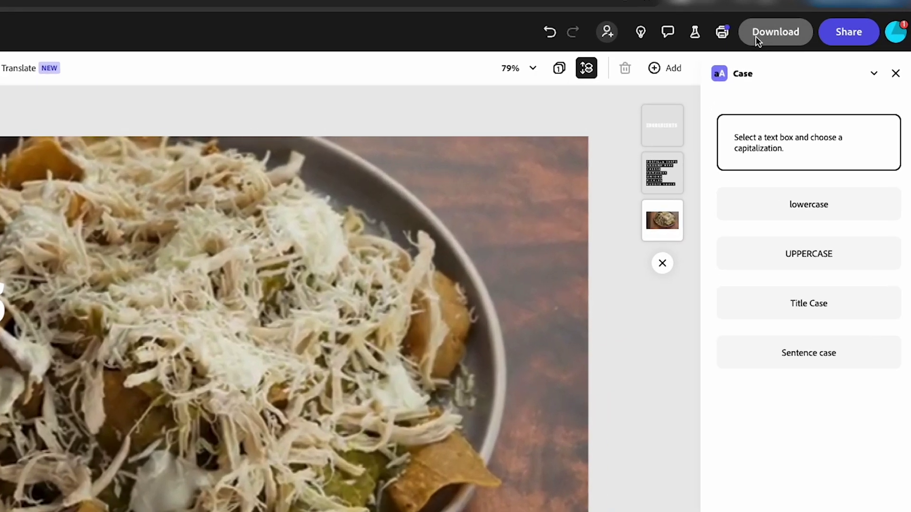
# - Open the download options, currently set to PDF Print
pyautogui.click(830, 49)
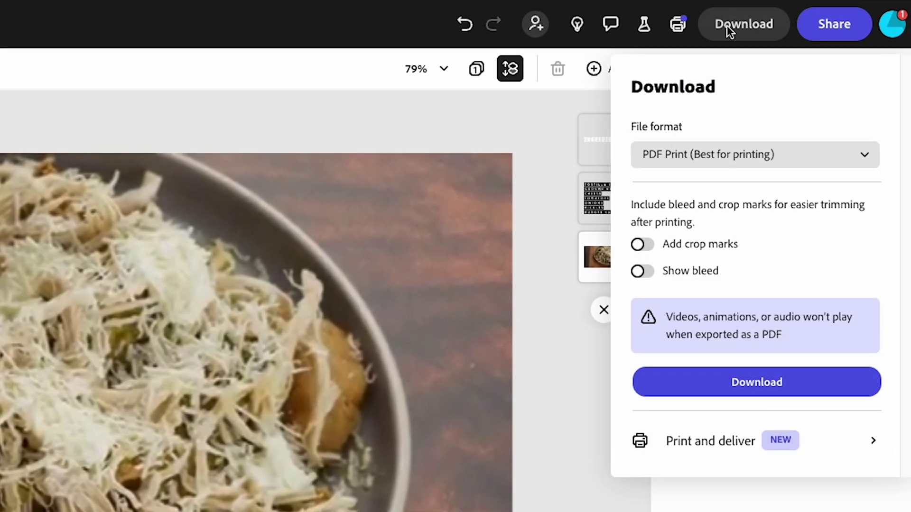
# - Change the file format to MP4 and check the video resolution options, currently 1080p
pyautogui.click(719, 163)
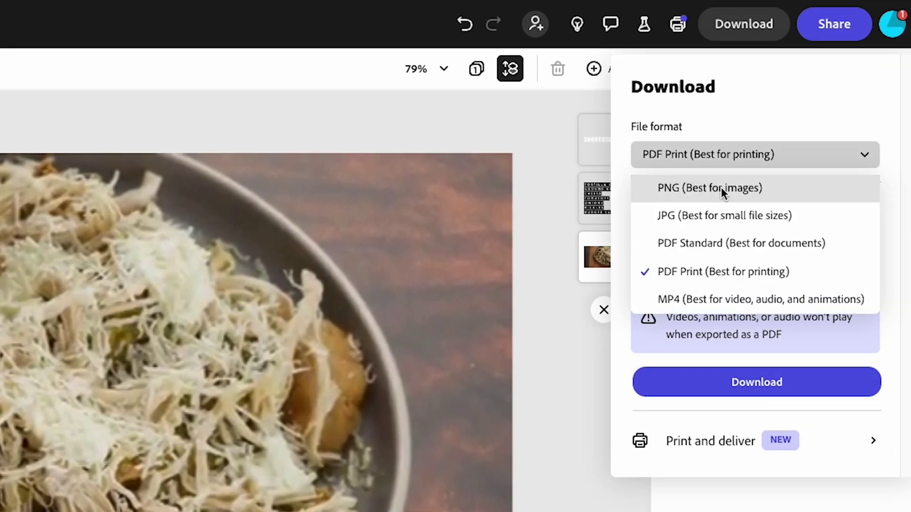
pyautogui.click(728, 299)
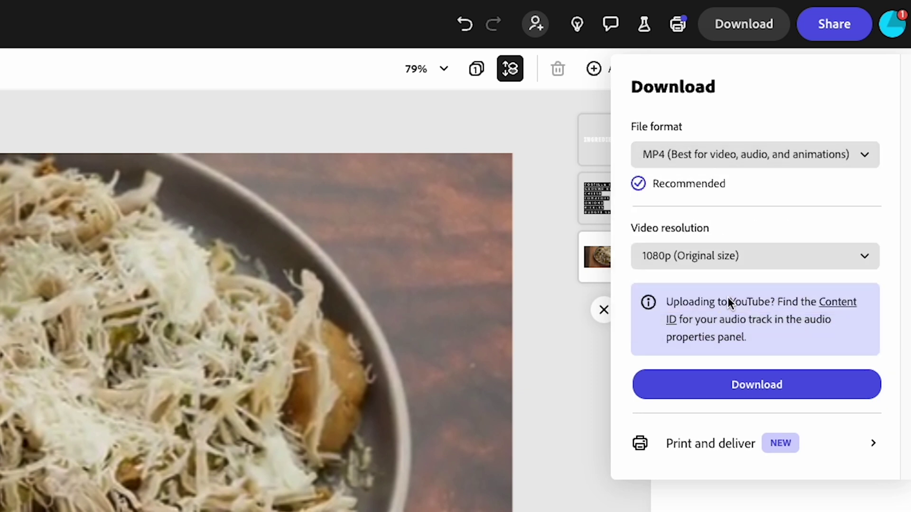
pyautogui.click(731, 255)
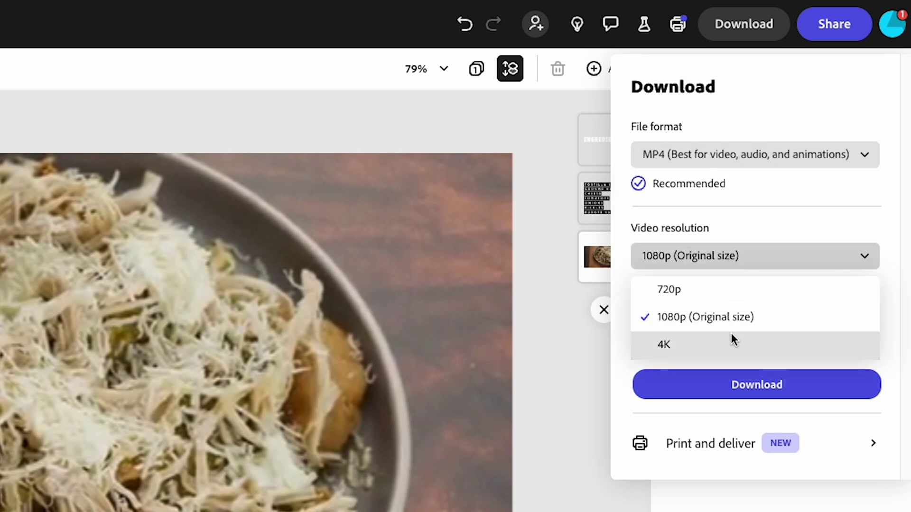